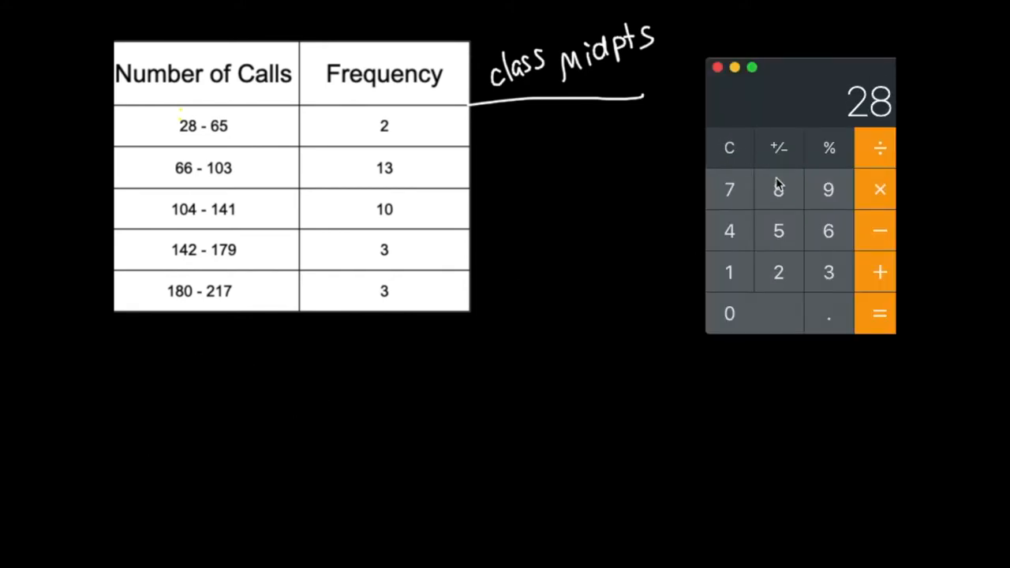
# - Total the first class limits 28 + 65 to get 93 for the first midpoint
pyautogui.click(876, 271)
pyautogui.click(828, 230)
pyautogui.click(779, 230)
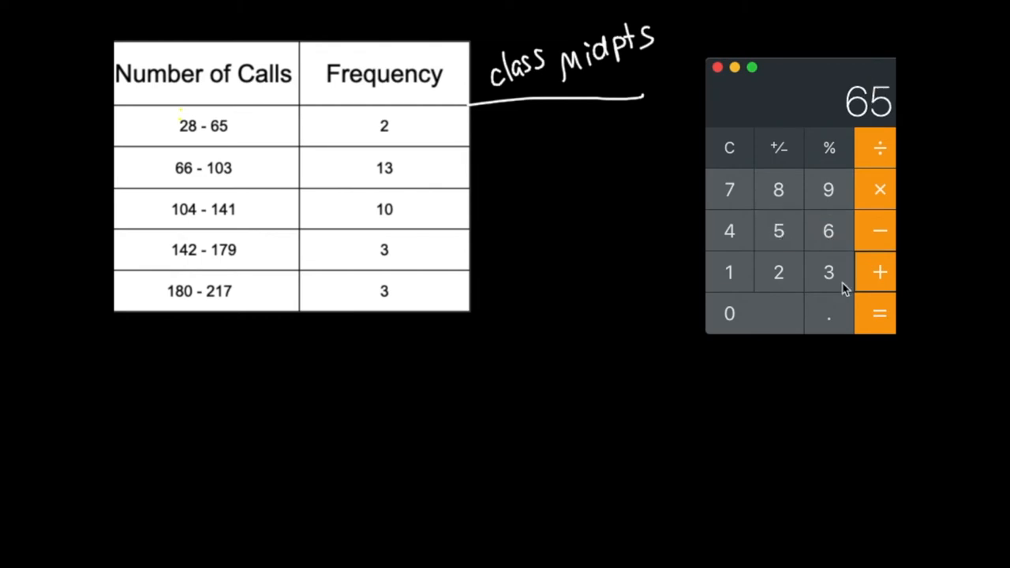
pyautogui.click(872, 315)
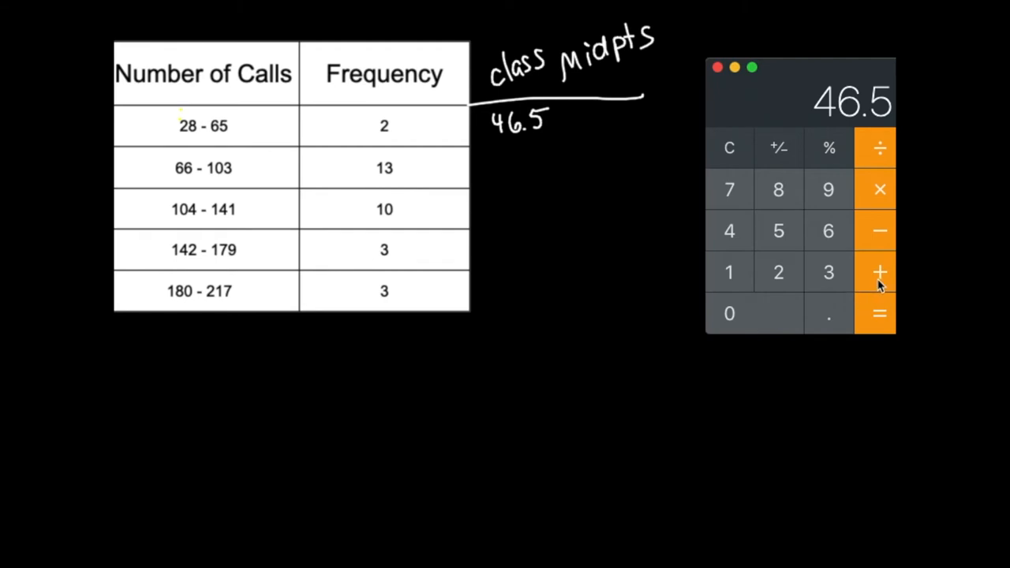
# - Add the class width 38 repeatedly to reach midpoints 122.5 and 160.5
pyautogui.click(880, 280)
pyautogui.click(829, 277)
pyautogui.click(782, 213)
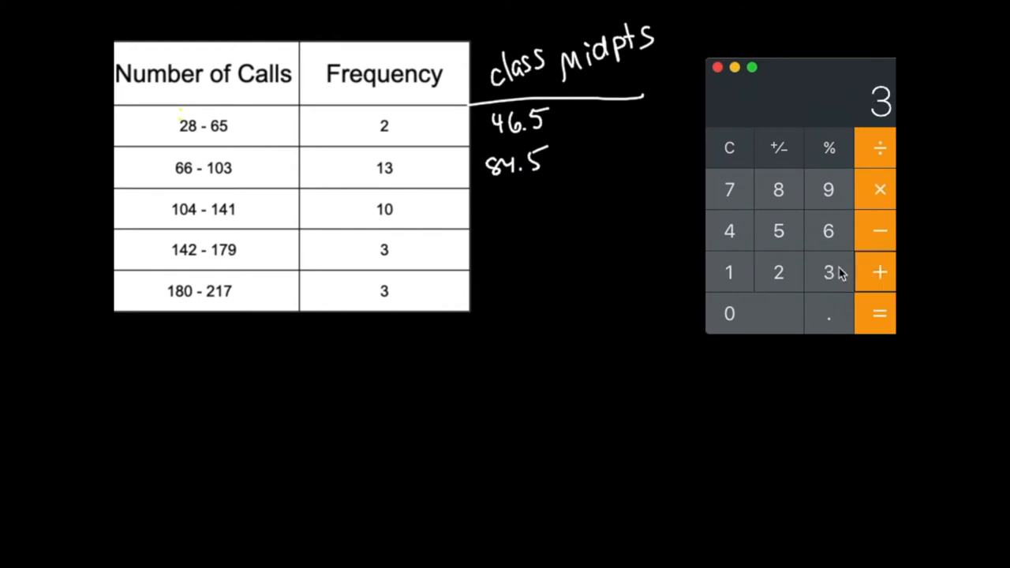
pyautogui.click(778, 190)
pyautogui.click(879, 314)
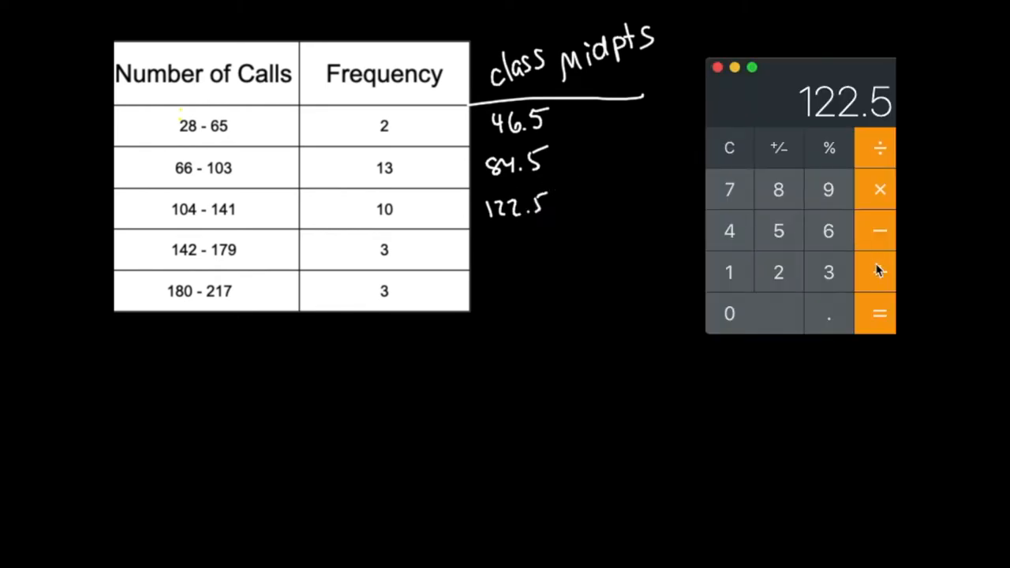
pyautogui.click(829, 271)
pyautogui.click(779, 190)
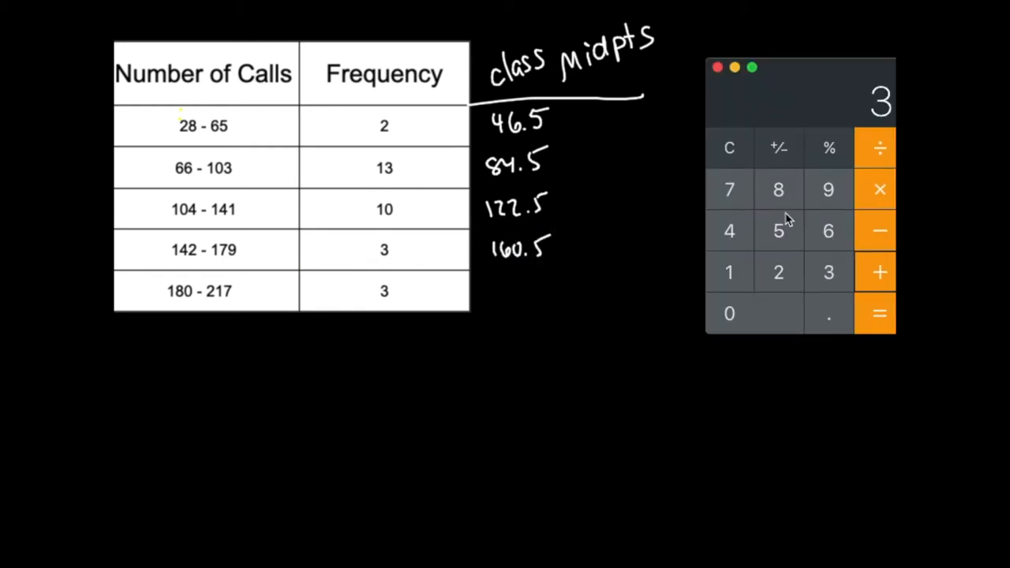
pyautogui.click(778, 190)
pyautogui.click(879, 319)
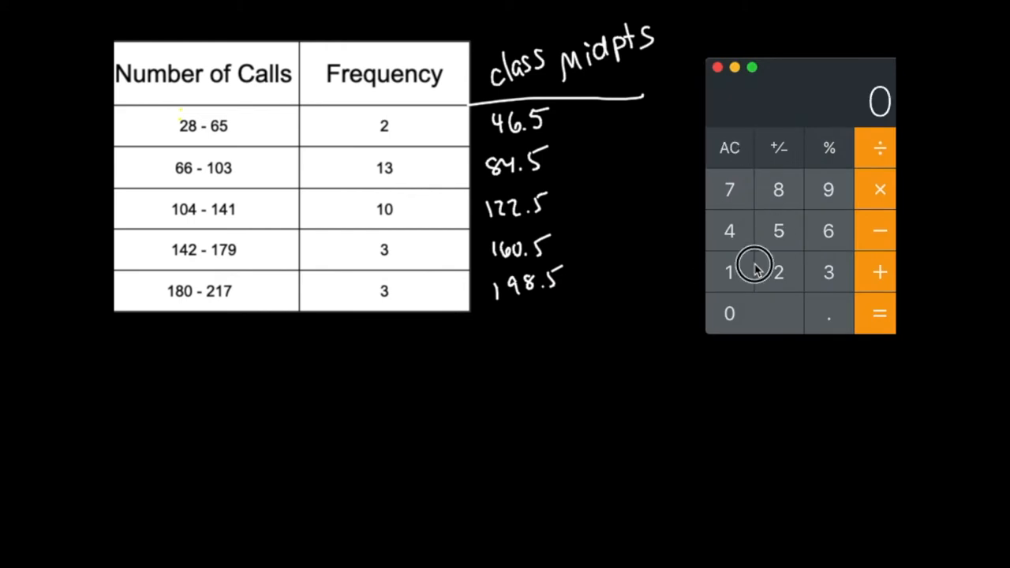
pyautogui.click(730, 148)
# - Clear the display and start 180 + 217 for the last class midpoint 198.5
pyautogui.click(729, 271)
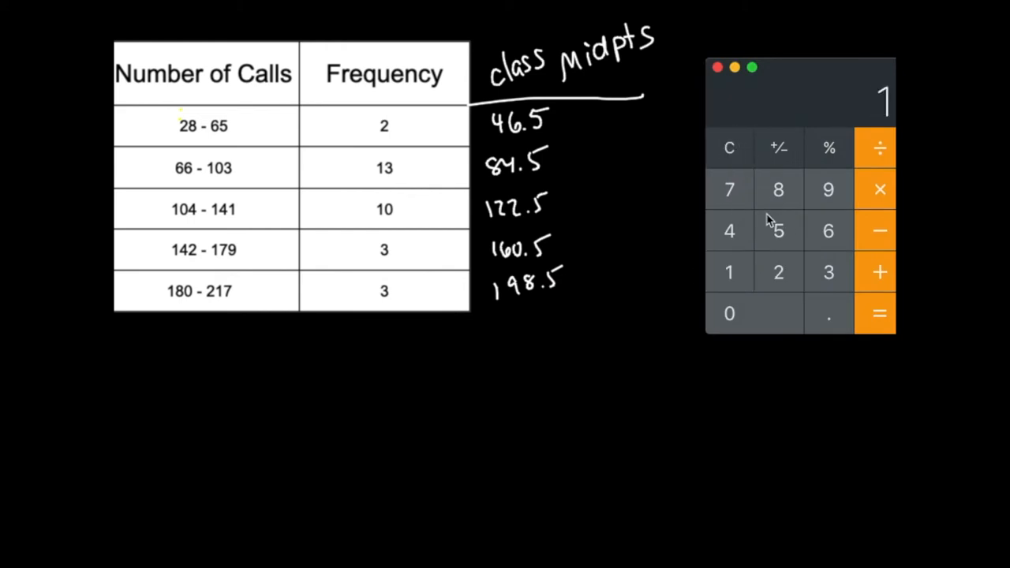
pyautogui.click(778, 191)
pyautogui.click(729, 313)
pyautogui.click(876, 277)
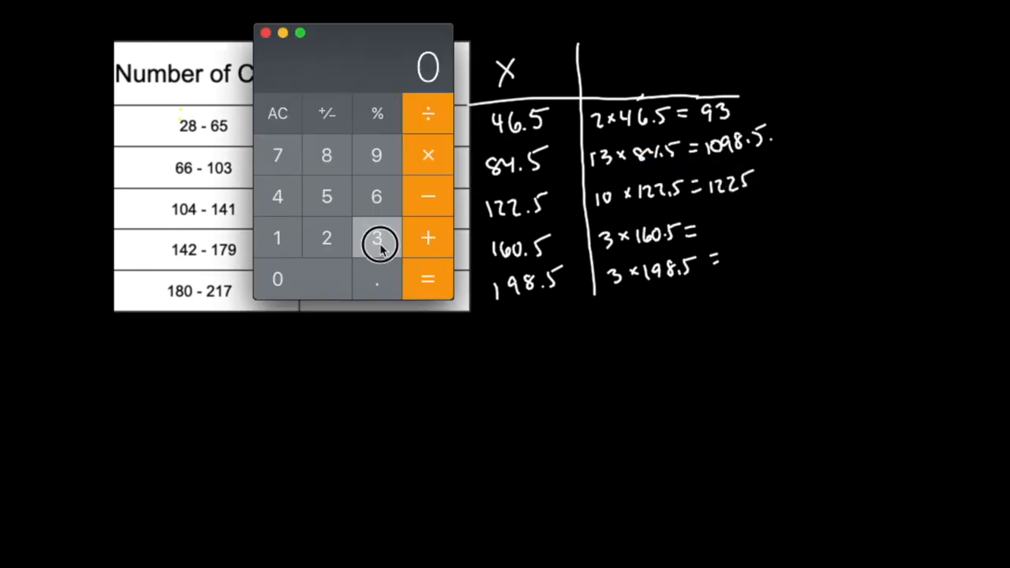
# - Multiply frequency 3 by midpoint 160.5 to get the fourth product 481.5
pyautogui.click(377, 239)
pyautogui.click(428, 155)
pyautogui.click(277, 238)
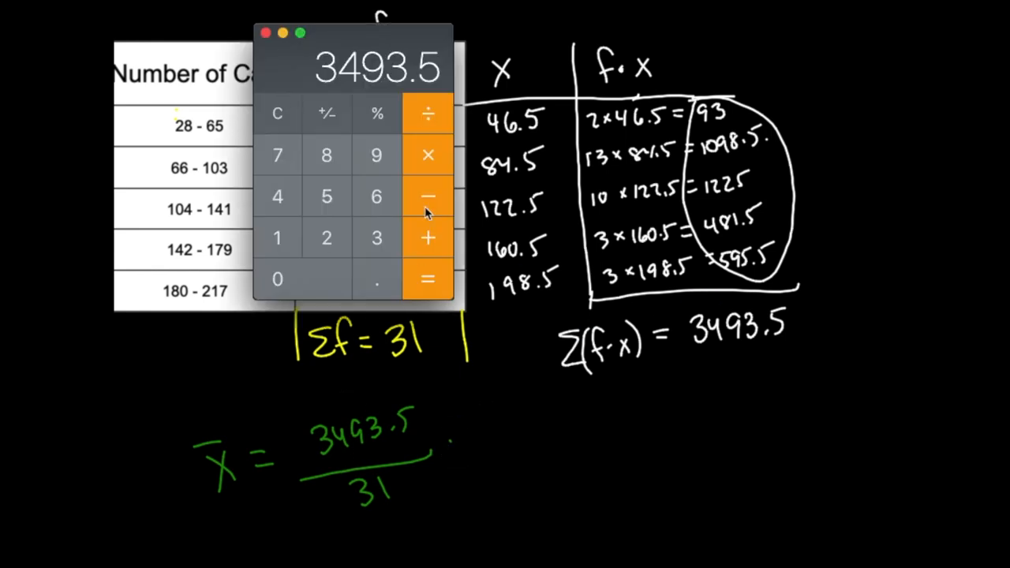
# - Divide 3493.5 by 31 to get the mean ≈ 112.69
pyautogui.click(428, 116)
pyautogui.click(376, 239)
pyautogui.click(277, 238)
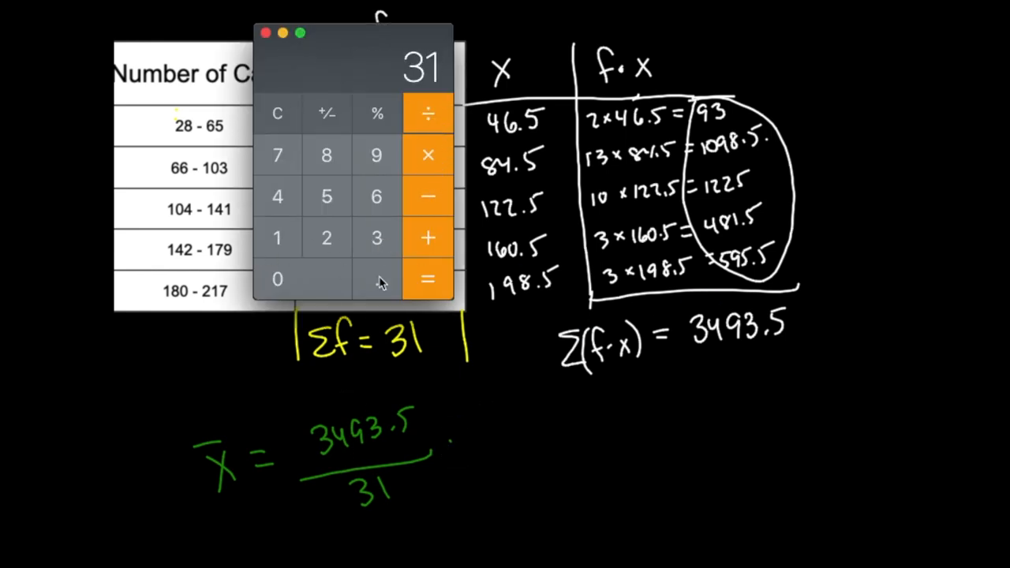
pyautogui.click(429, 280)
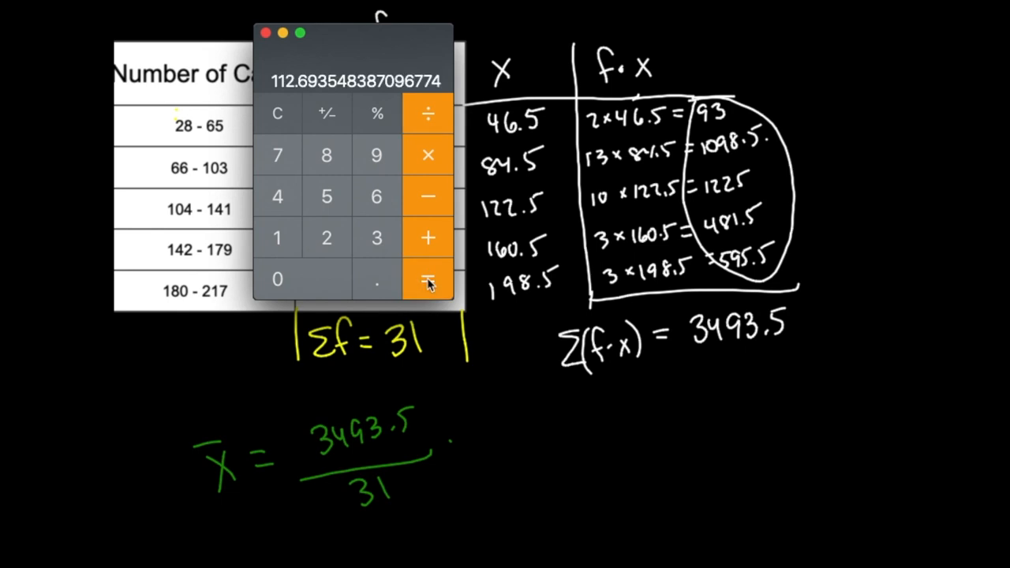